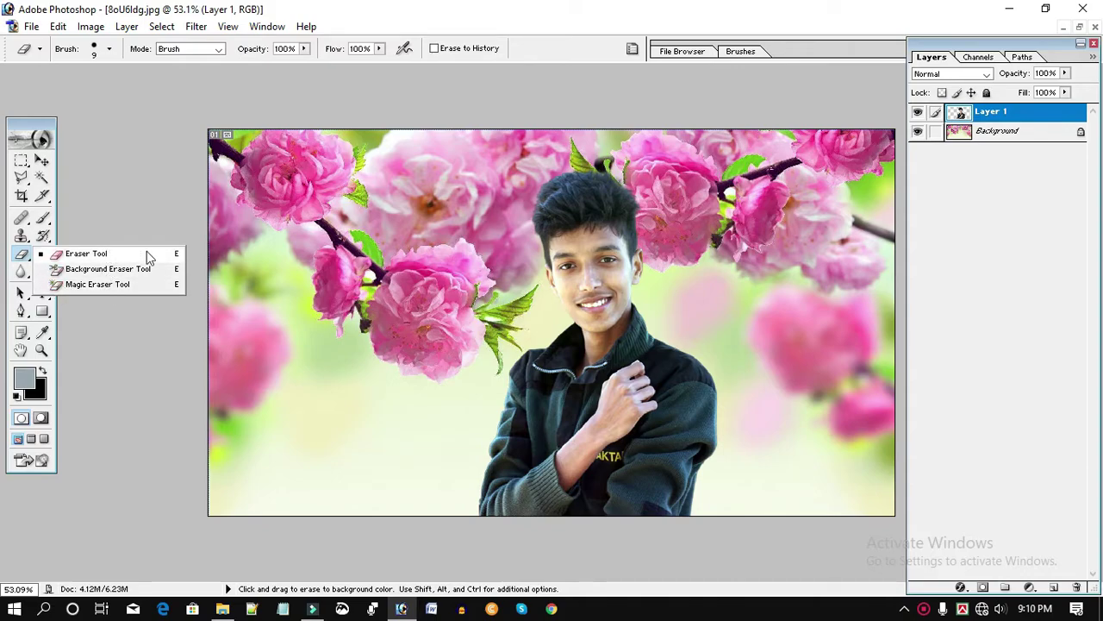
- Pick the plain Eraser Tool from the eraser variants to work on Layer 1
left_click(14, 252)
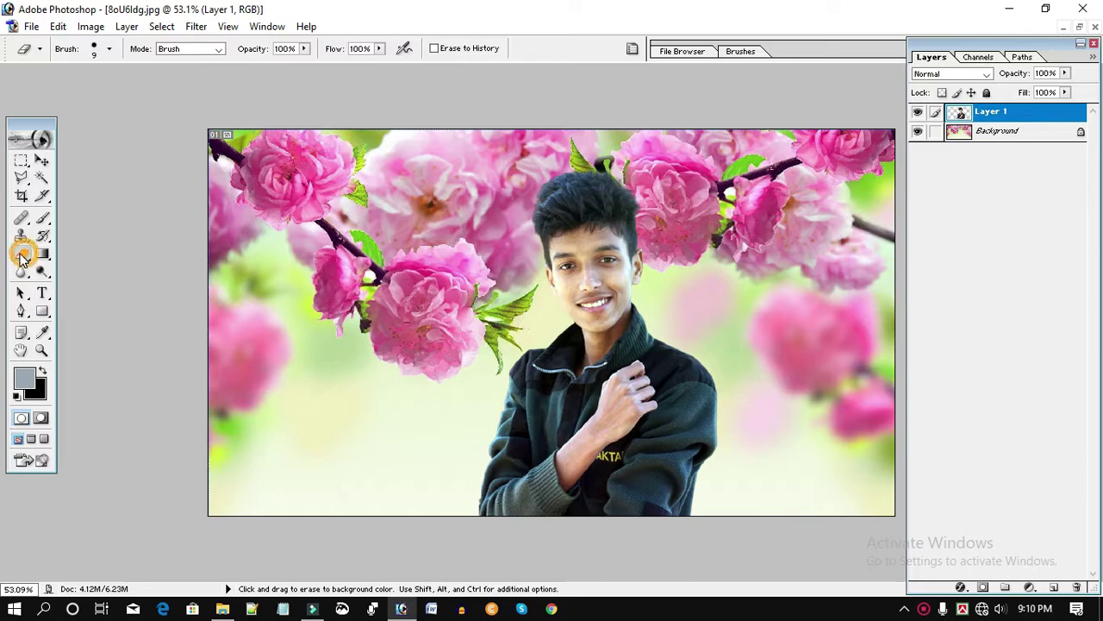
left_click(19, 257)
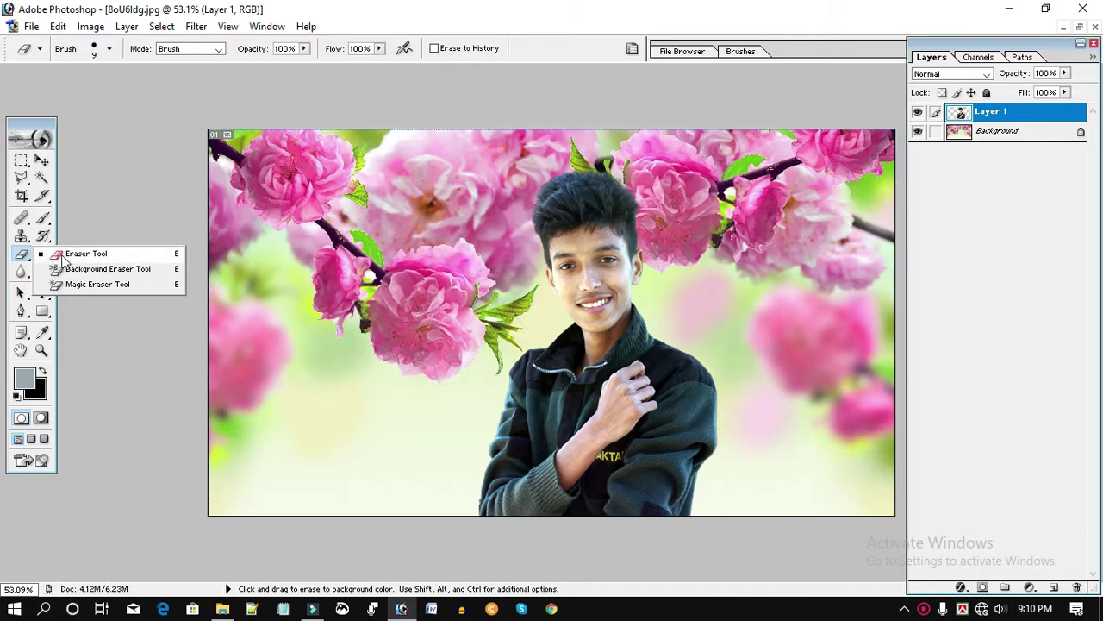
left_click(117, 254)
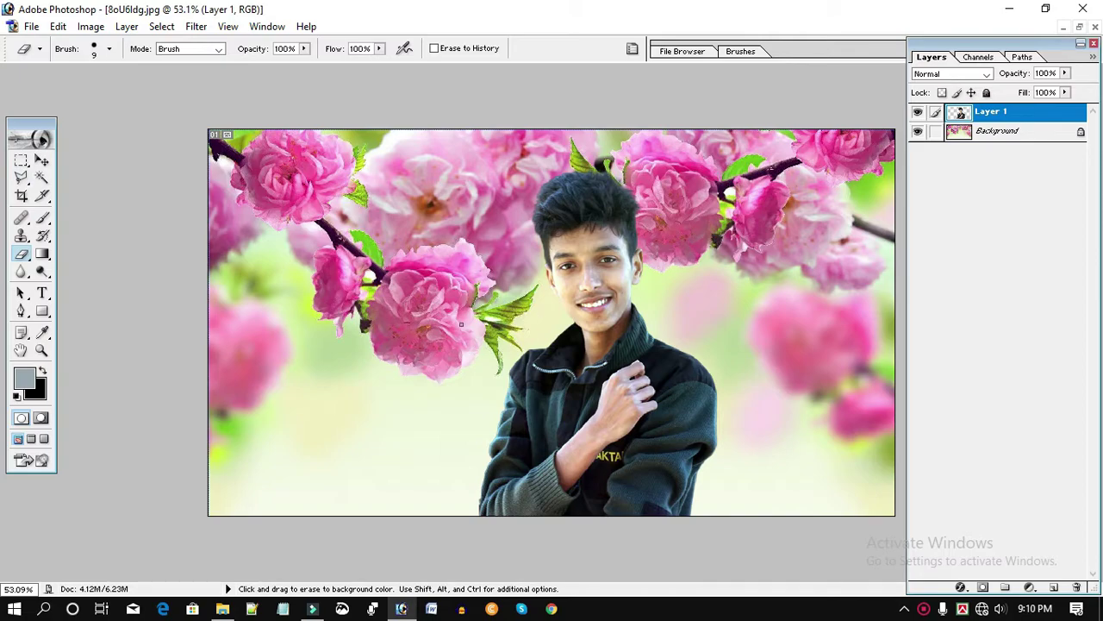
- Enlarge the eraser to size 30 and erase down the right edge of the boy's jacket
scroll(614, 323, "up", 2)
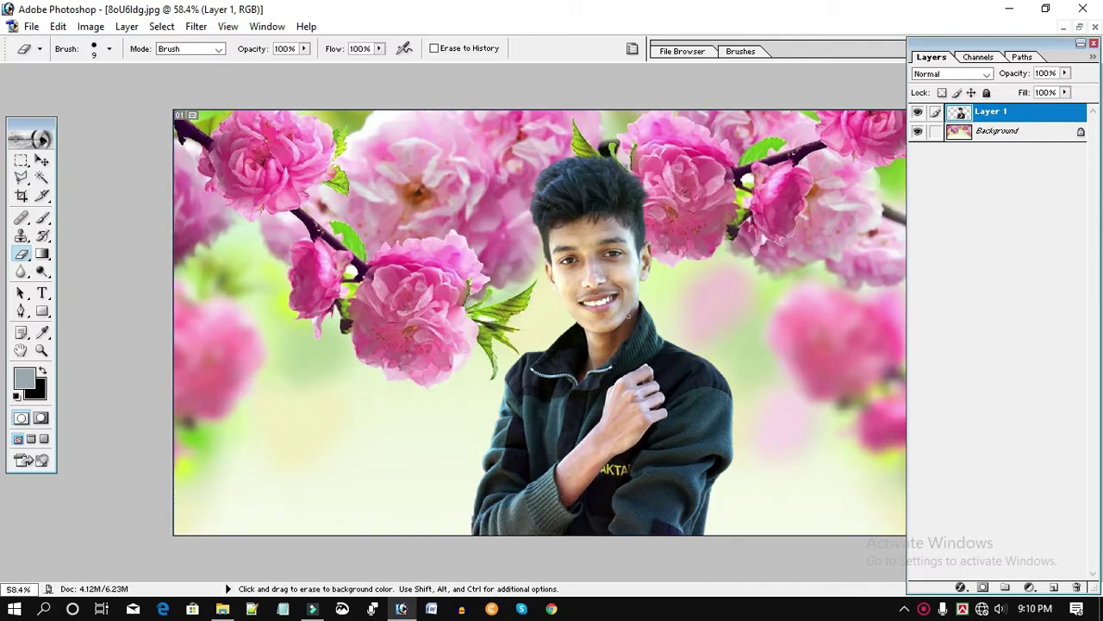
scroll(621, 320, "up", 1)
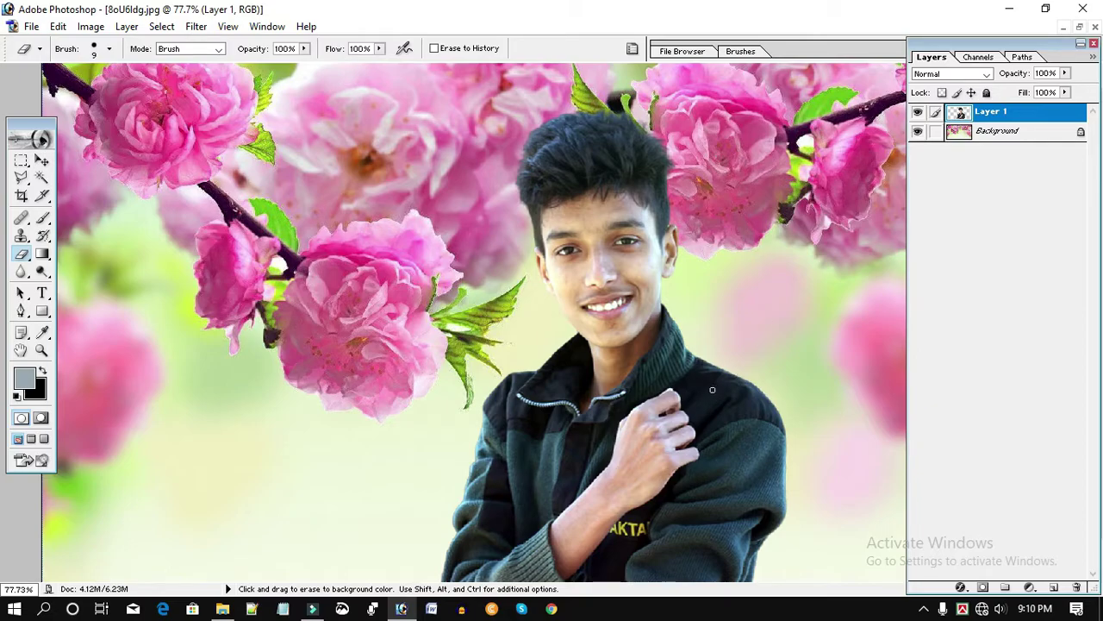
key("bracketright")
key("bracketright")
left_click(780, 405)
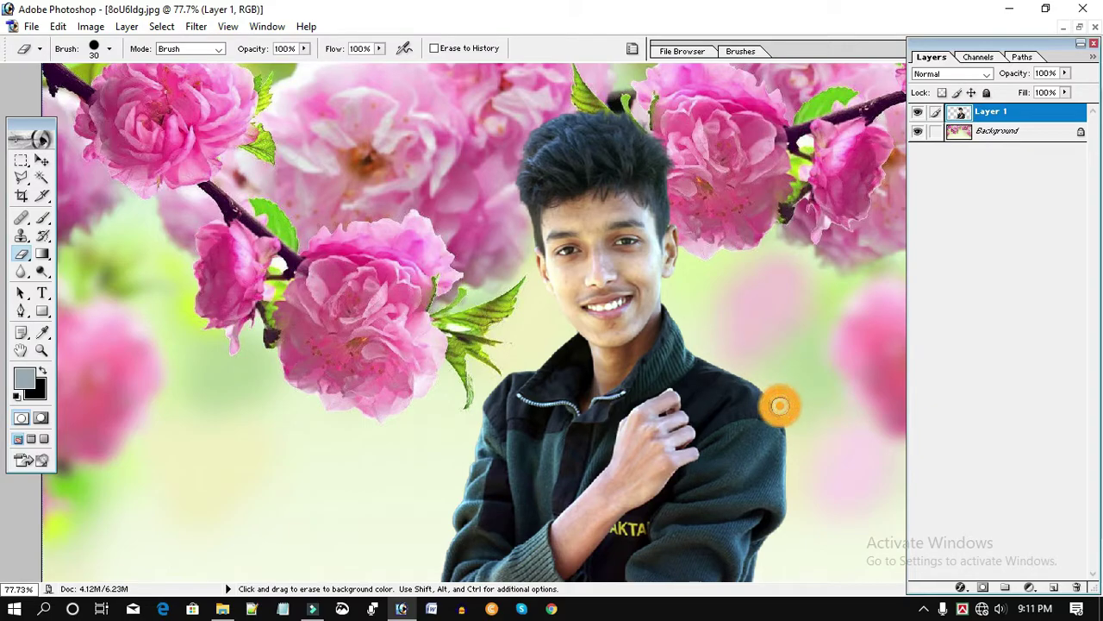
mouse_move(780, 405)
left_mouse_down()
mouse_move(786, 506)
mouse_move(775, 552)
left_mouse_up()
left_click(768, 386)
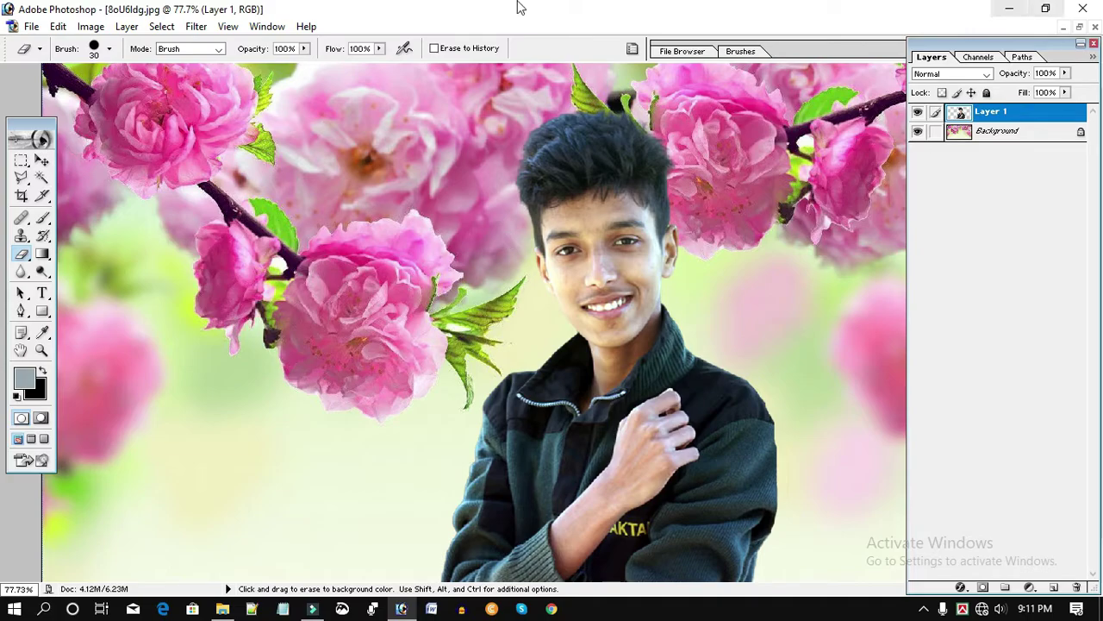
left_click(306, 49)
left_click_drag(306, 66, 265, 66)
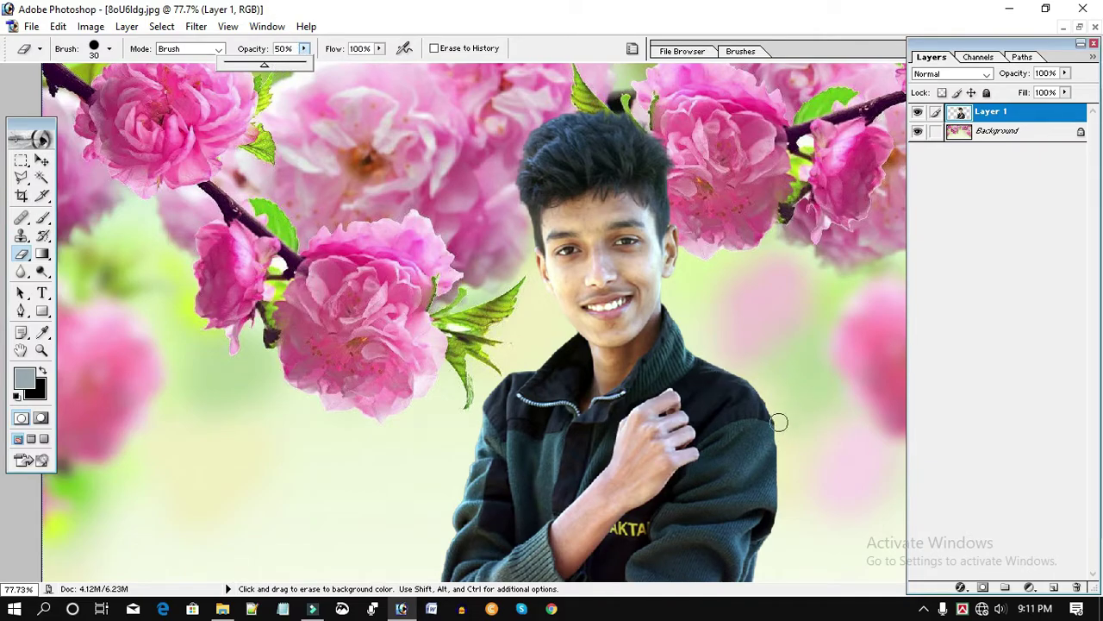
left_click(306, 50)
mouse_move(755, 382)
left_mouse_down()
mouse_move(777, 468)
mouse_move(776, 398)
left_mouse_up()
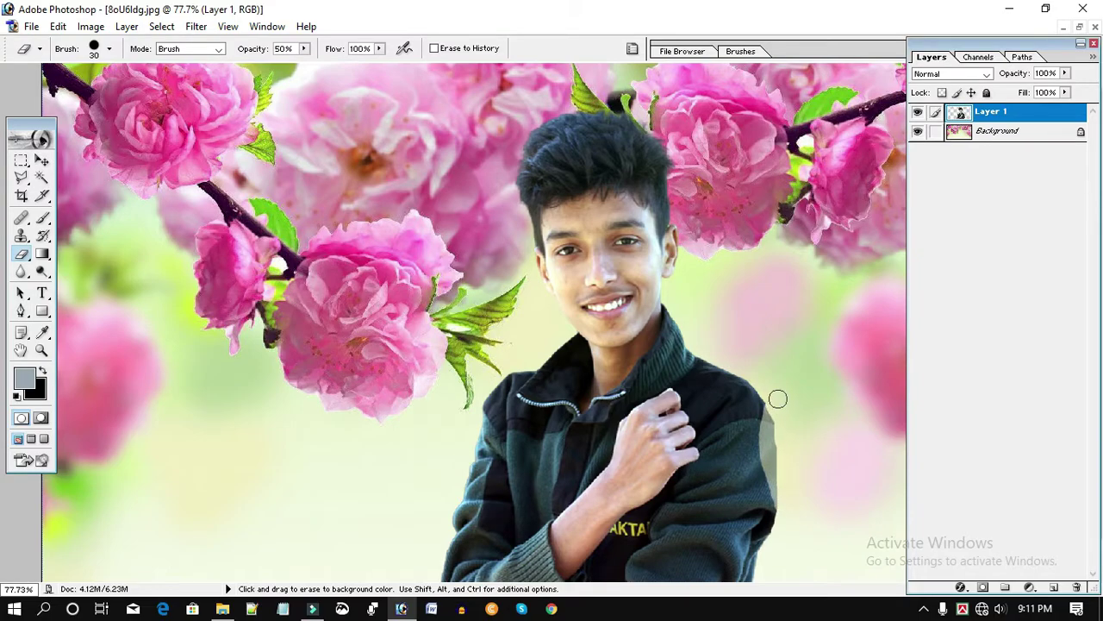
key("ctrl+alt+z")
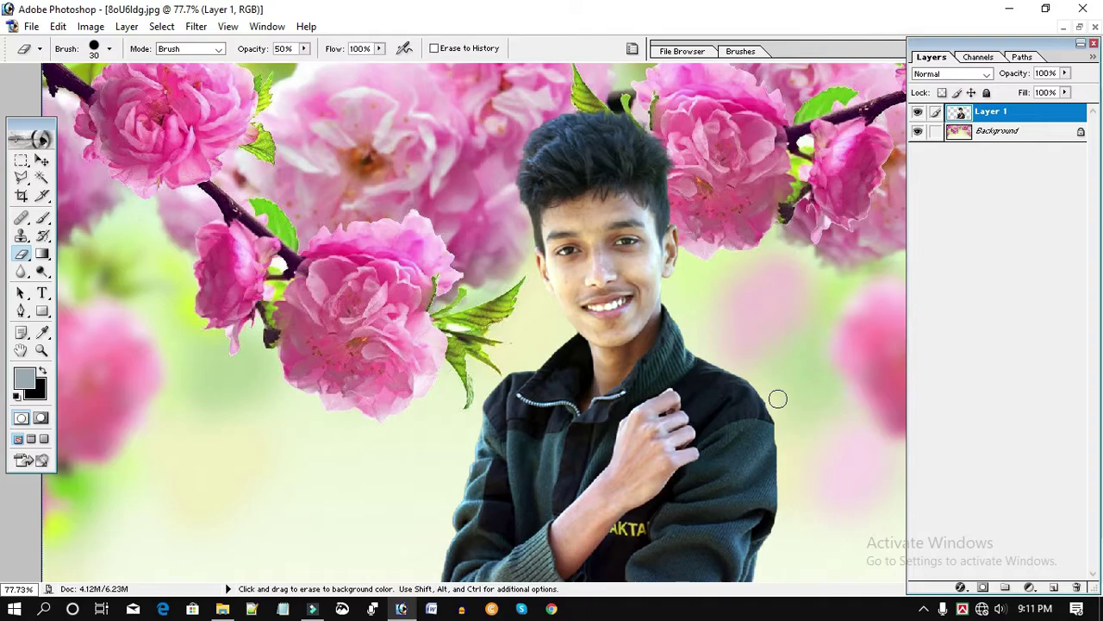
left_click(305, 48)
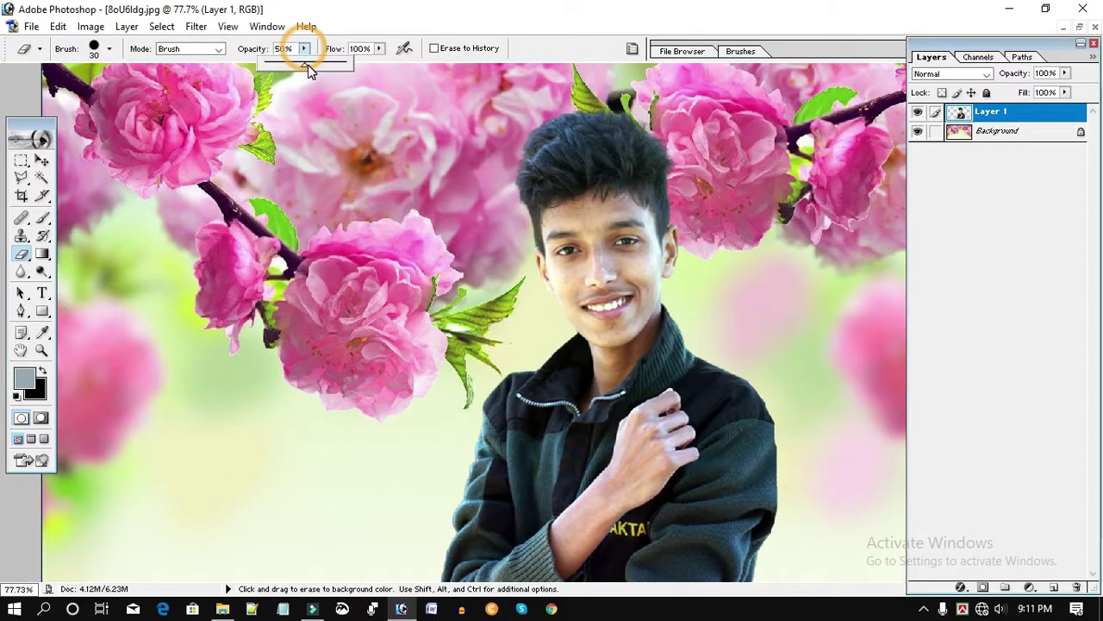
left_click_drag(307, 65, 348, 65)
left_click(371, 23)
- Switch to the Background Eraser, erase a trial patch over the boy's shoulder, then undo most of it
right_click(22, 253)
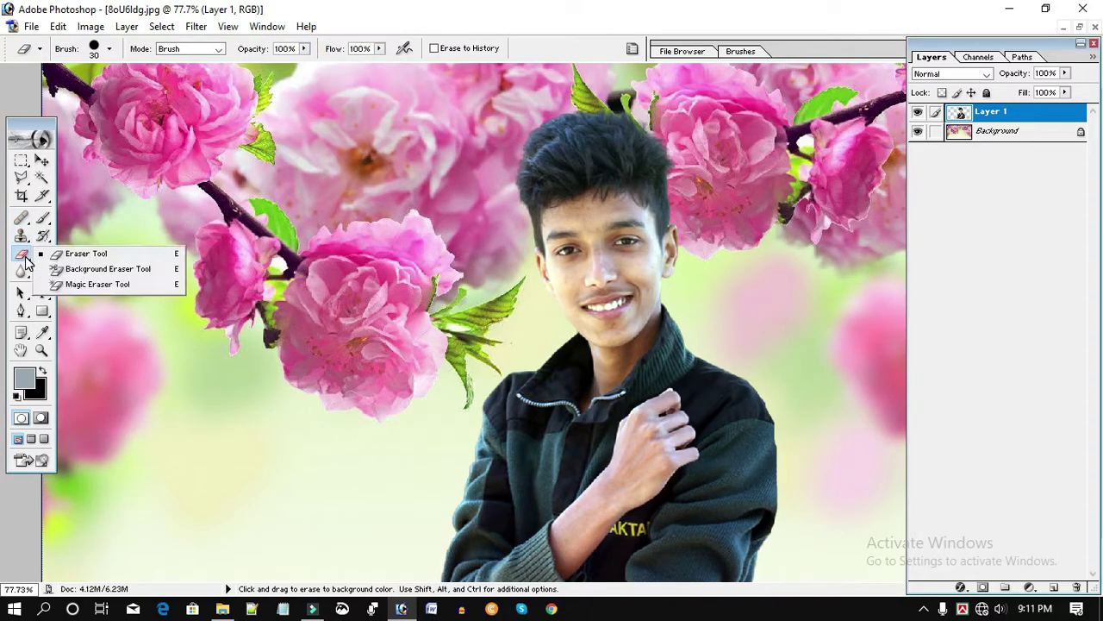
left_click(142, 274)
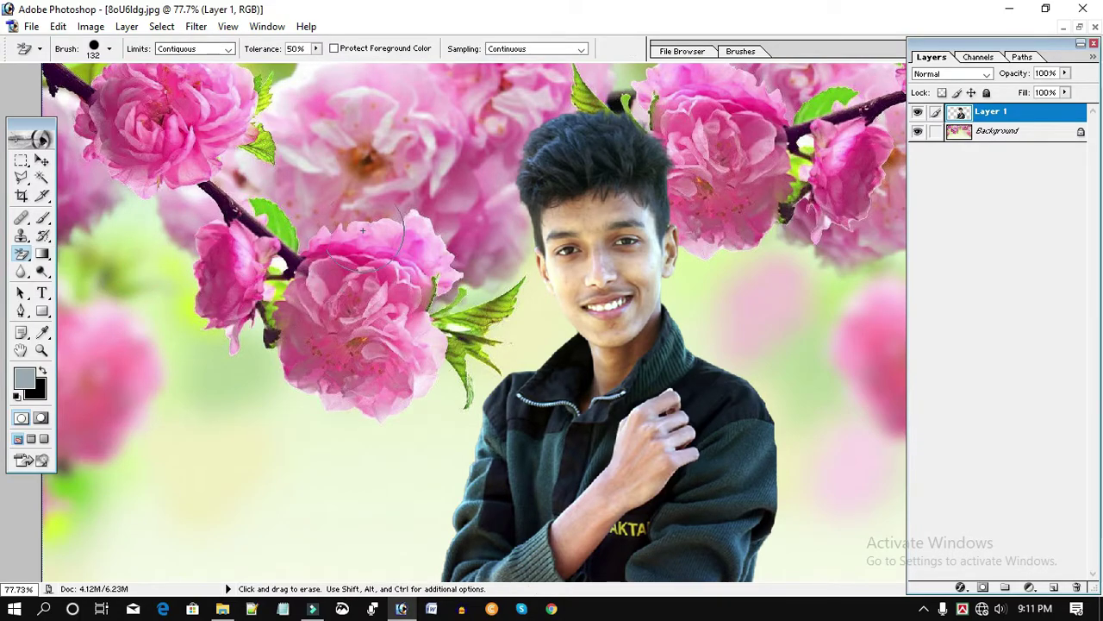
left_click(708, 437)
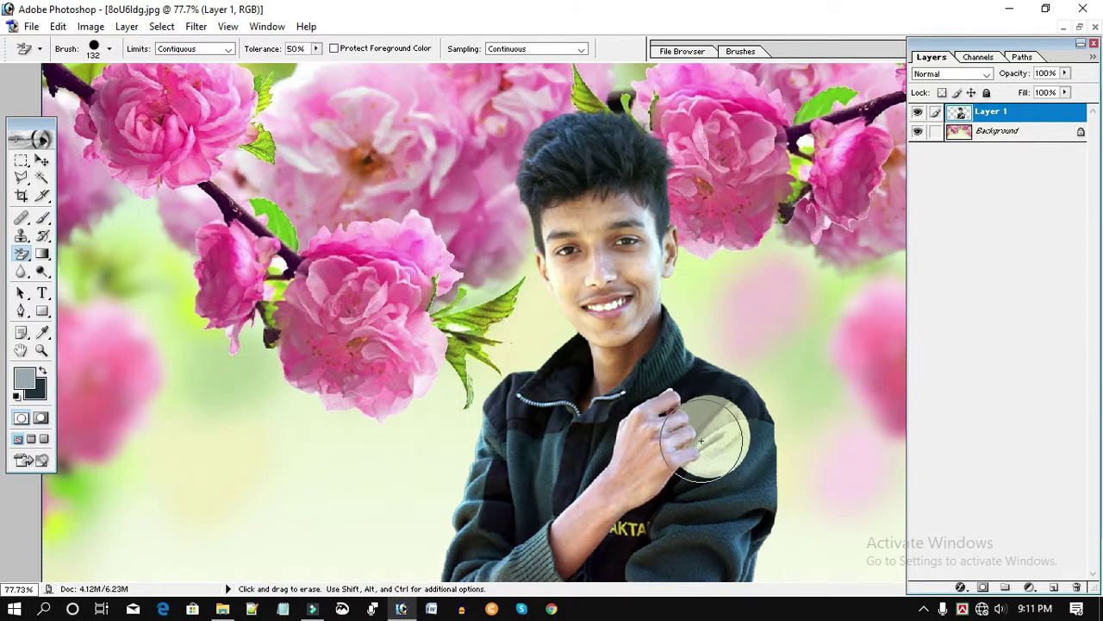
mouse_move(700, 441)
left_mouse_down()
mouse_move(715, 364)
mouse_move(718, 419)
mouse_move(761, 404)
left_mouse_up()
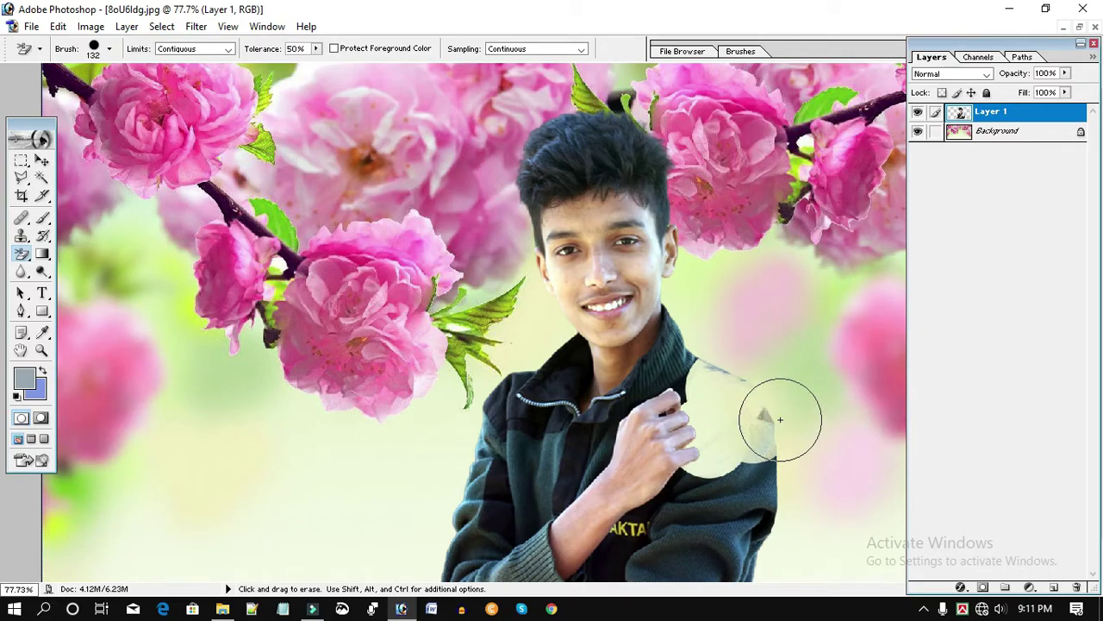
key("ctrl+alt+z")
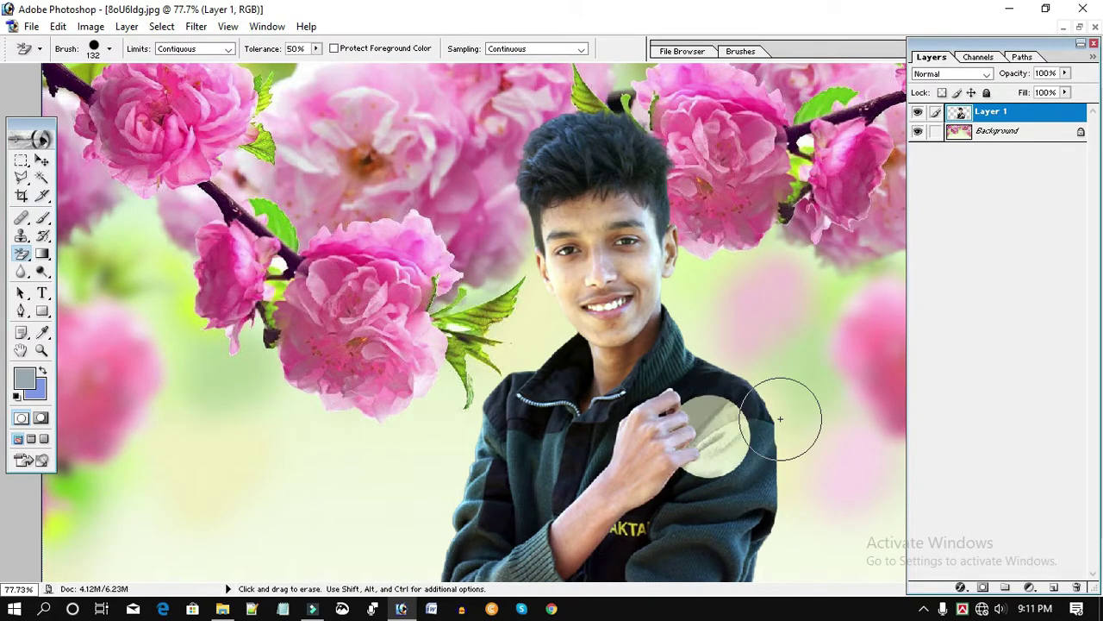
- Set the eraser brush to 311 px diameter and 46% hardness, and undo the shoulder patch
left_click(110, 50)
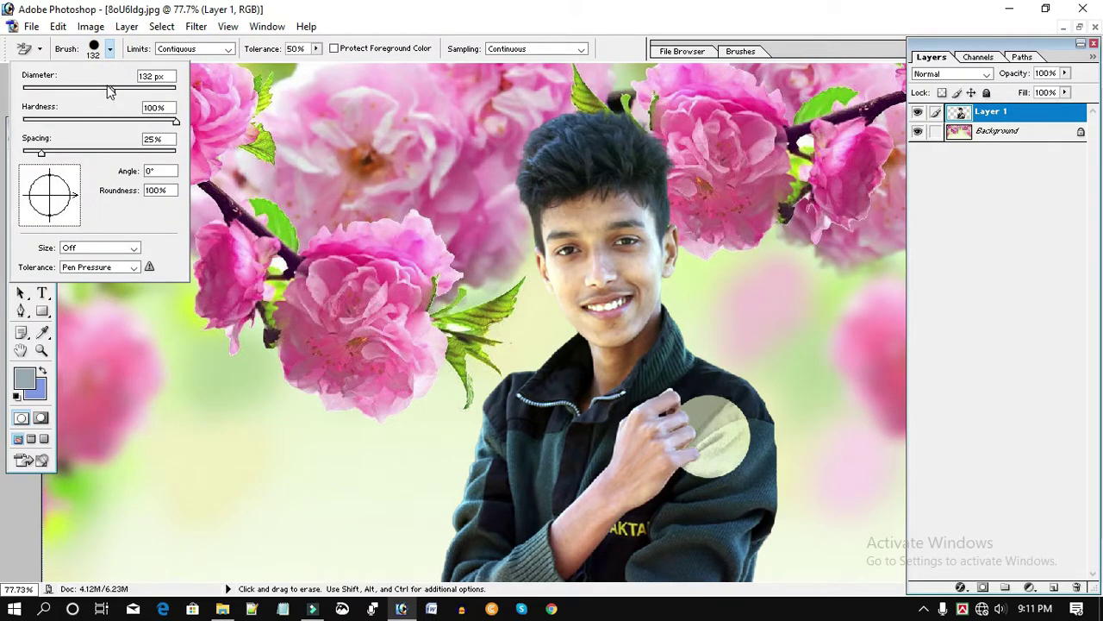
mouse_move(109, 89)
left_mouse_down()
mouse_move(55, 90)
mouse_move(146, 90)
left_mouse_up()
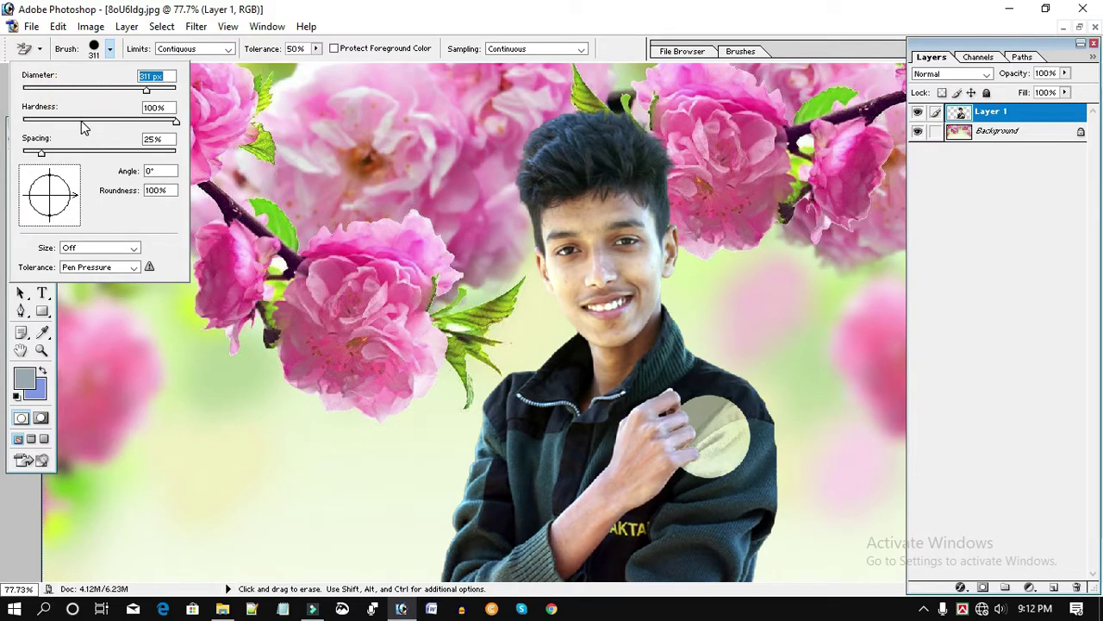
left_click(56, 121)
left_click_drag(54, 122, 93, 121)
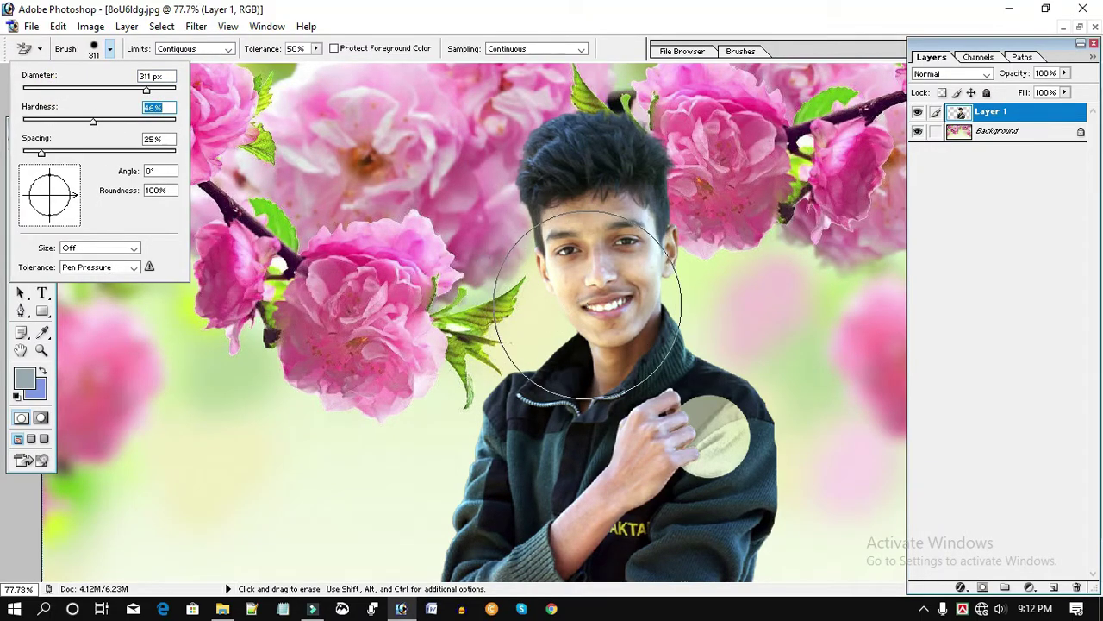
left_click(720, 436)
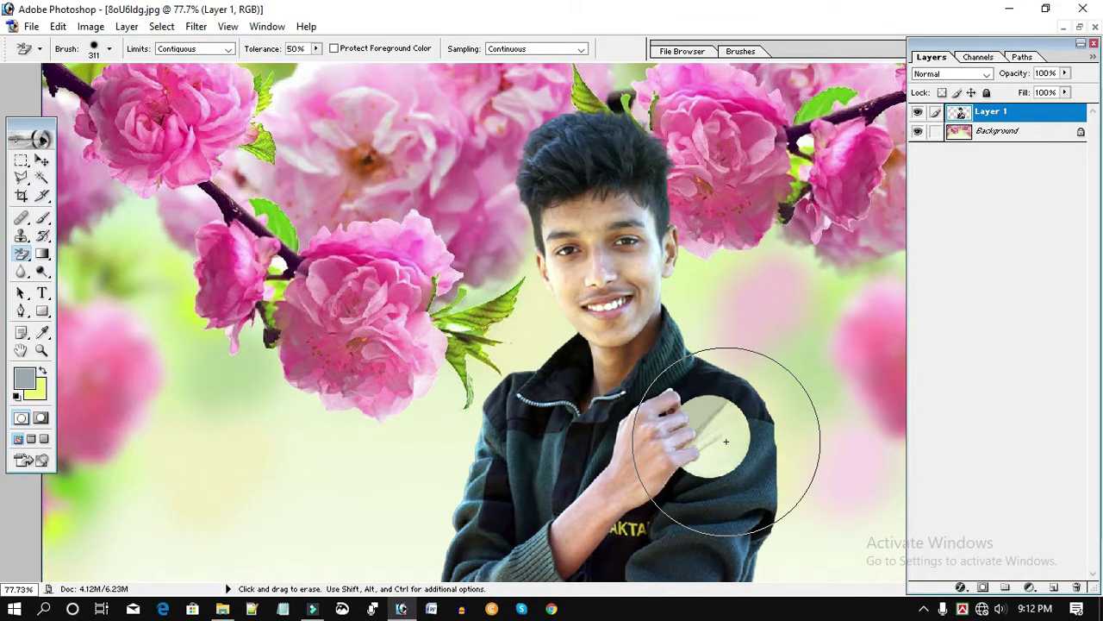
key("ctrl")
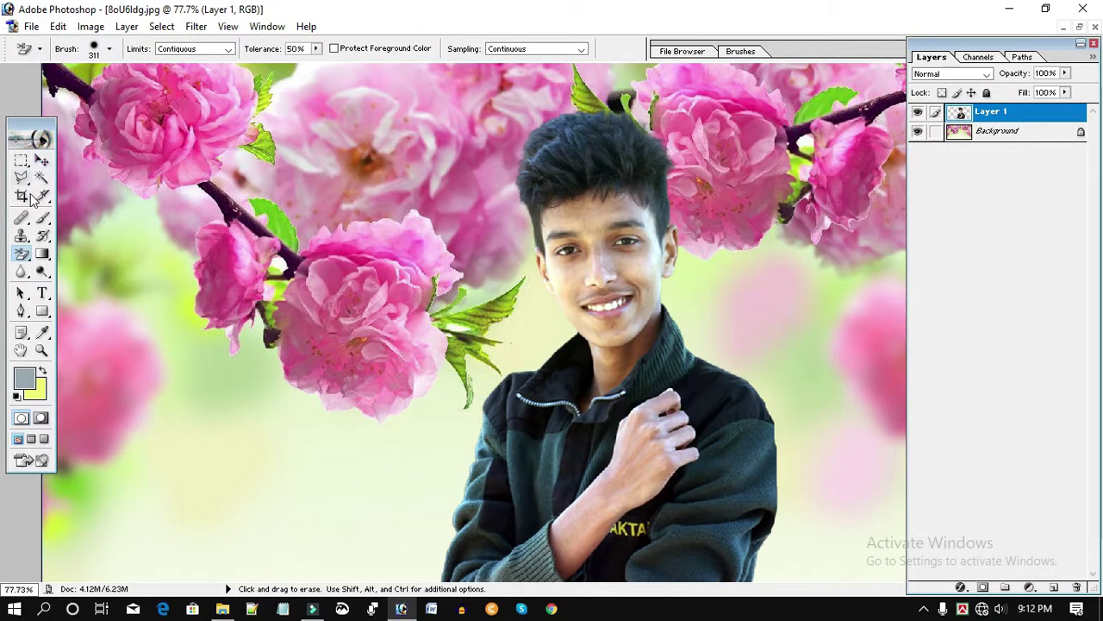
left_click_drag(20, 255, 120, 284)
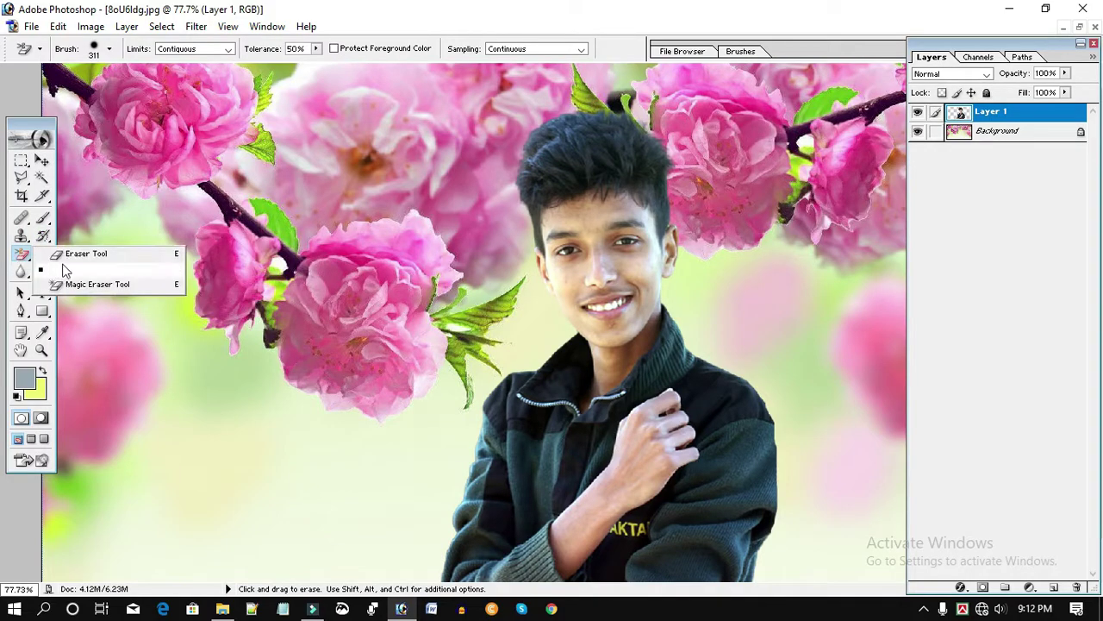
- Use the Magic Eraser at 50% zoom to clear the Background layer's pale backdrop to transparency
left_click(121, 284)
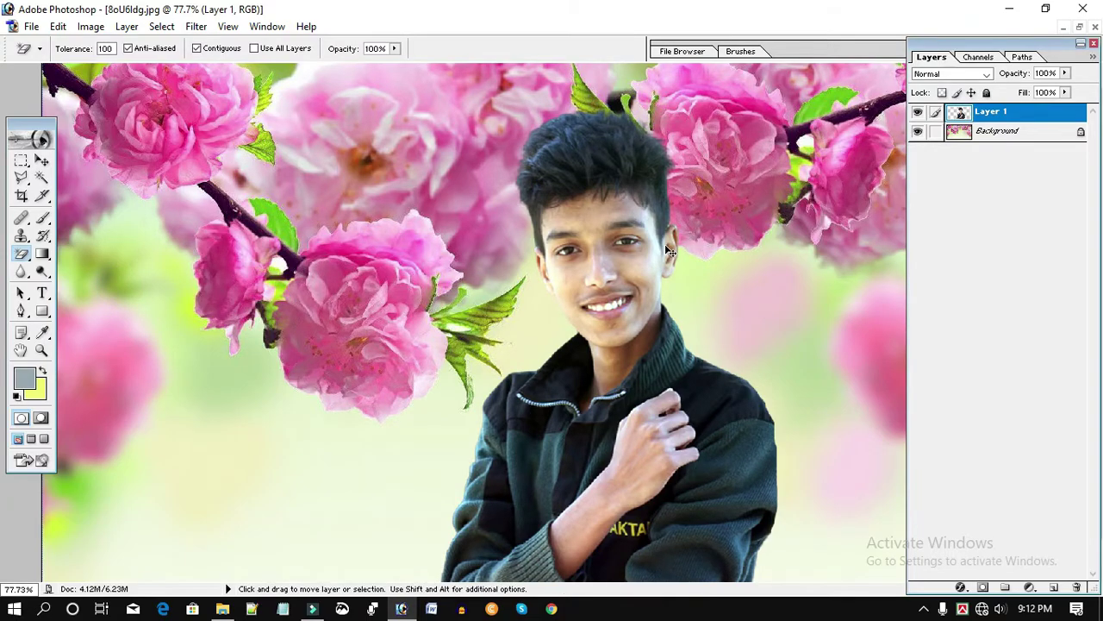
key("ctrl+minus")
key("ctrl+minus")
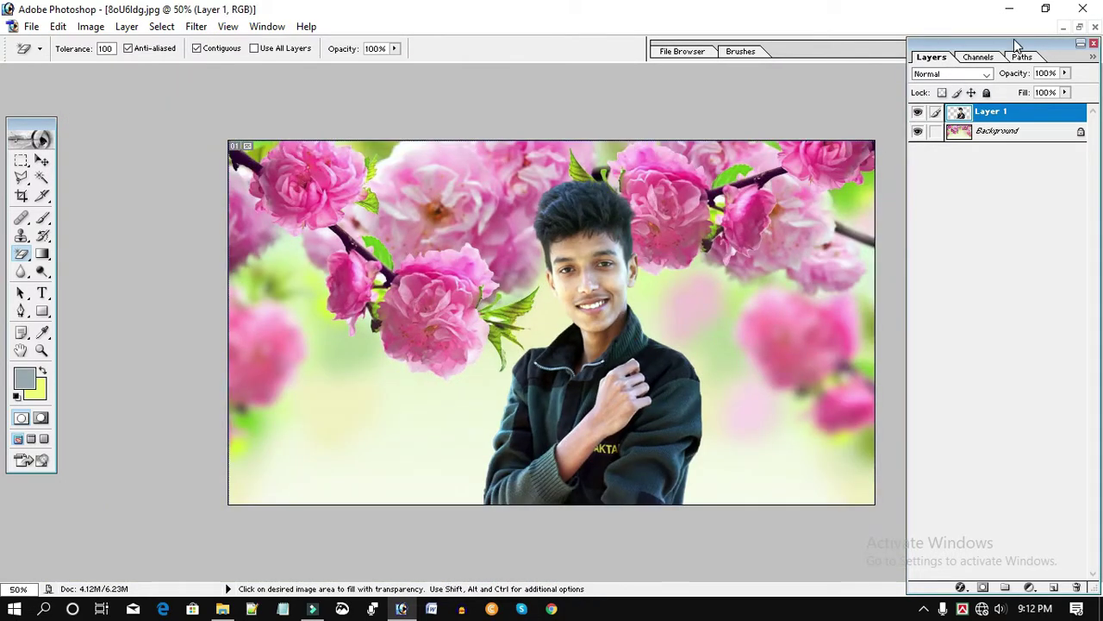
left_click(984, 134)
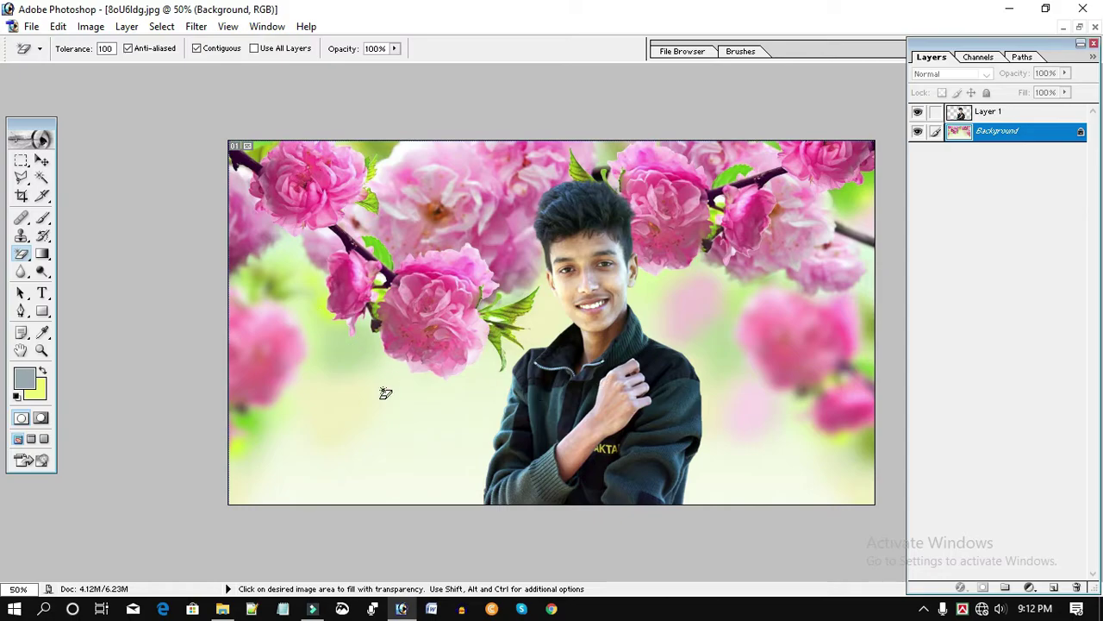
left_click(344, 434)
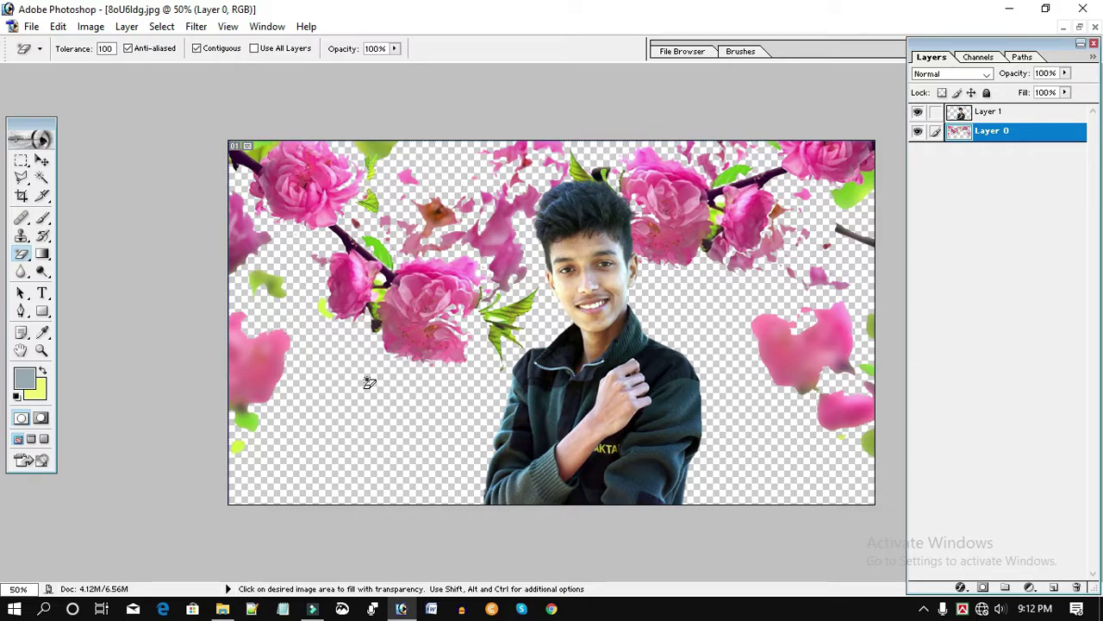
- Trial-erase the jacket on Layer 1 with the Magic Eraser, undo it, and choose the Rectangular Marquee Tool
left_click(21, 254)
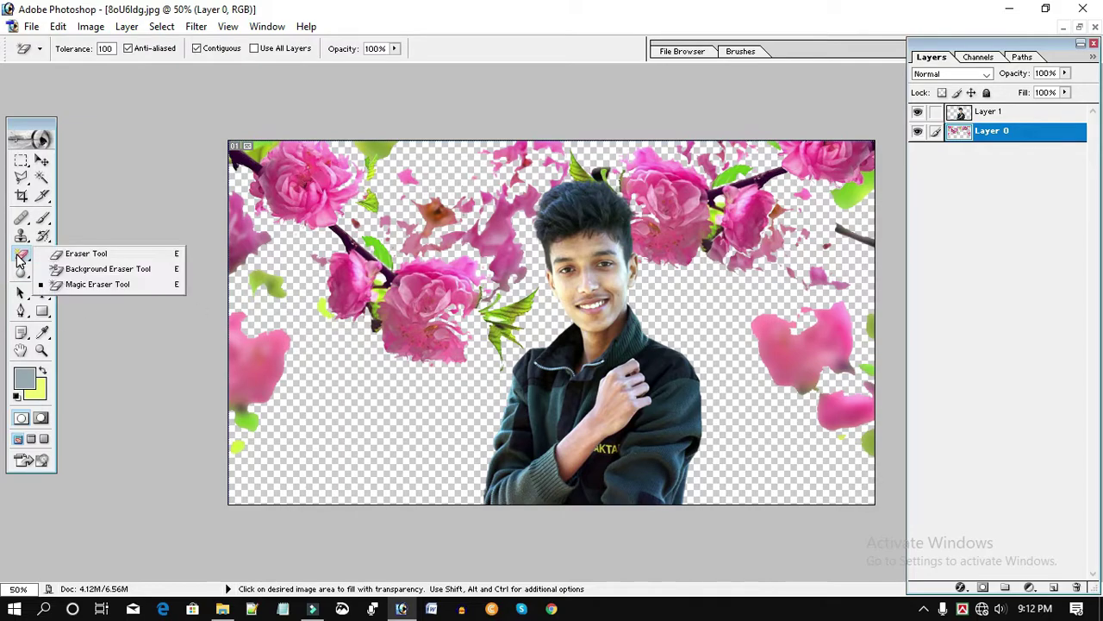
left_click(129, 284)
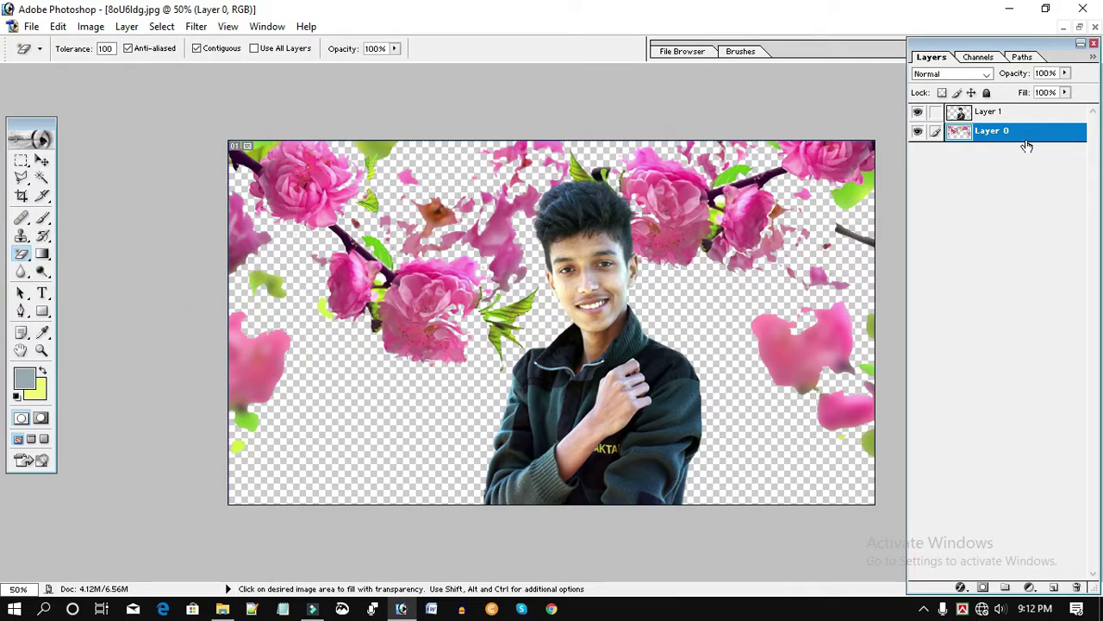
left_click(993, 116)
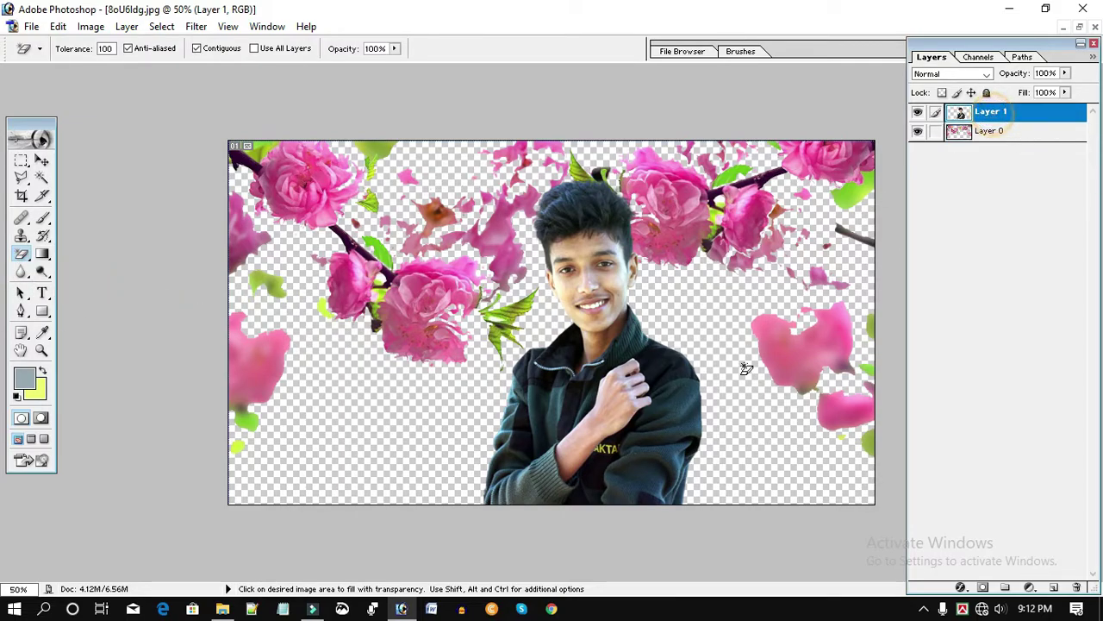
left_click(668, 361)
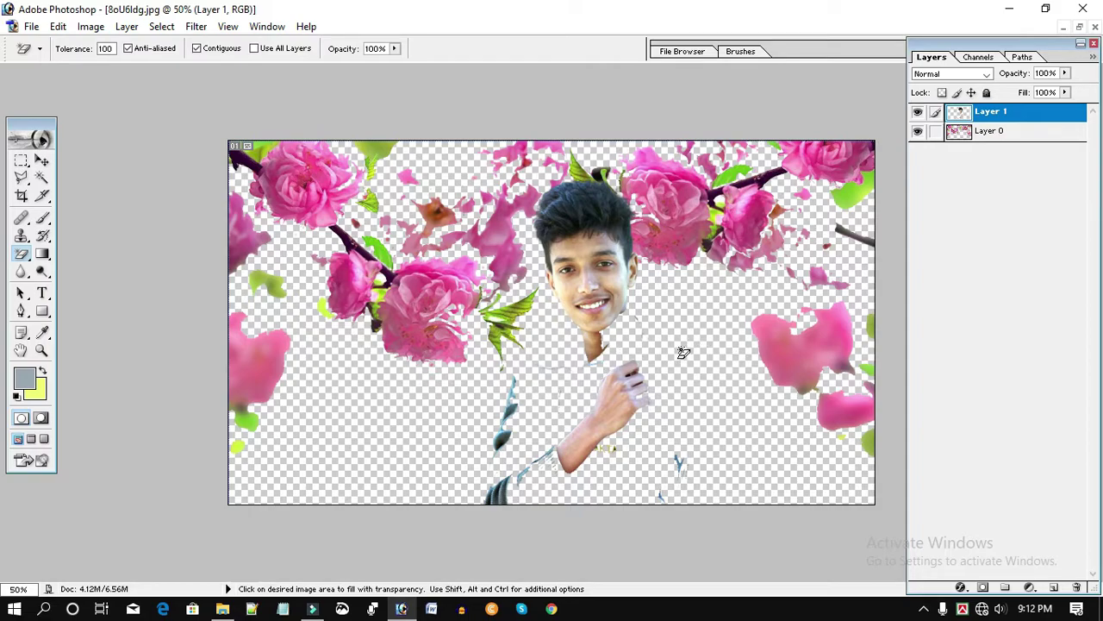
key("ctrl+z")
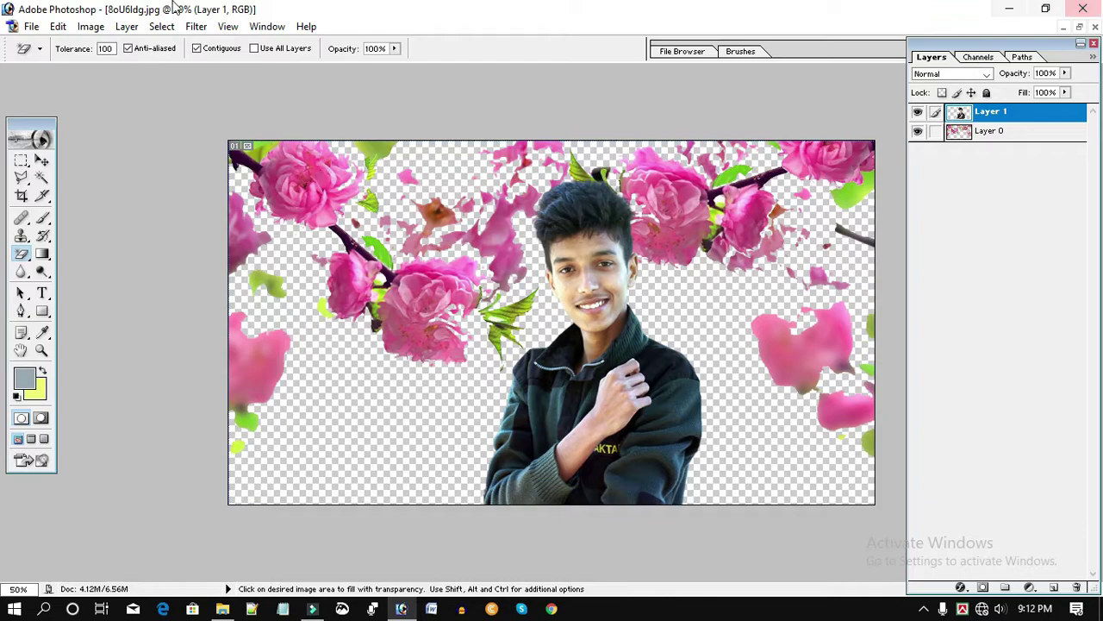
left_click(22, 161)
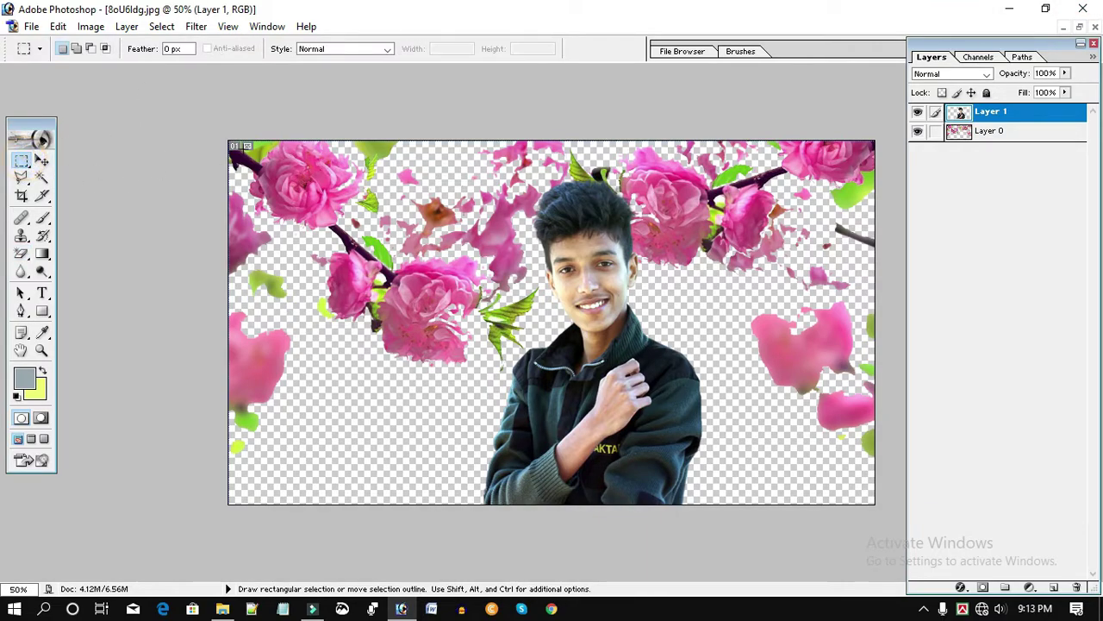
left_click(60, 49)
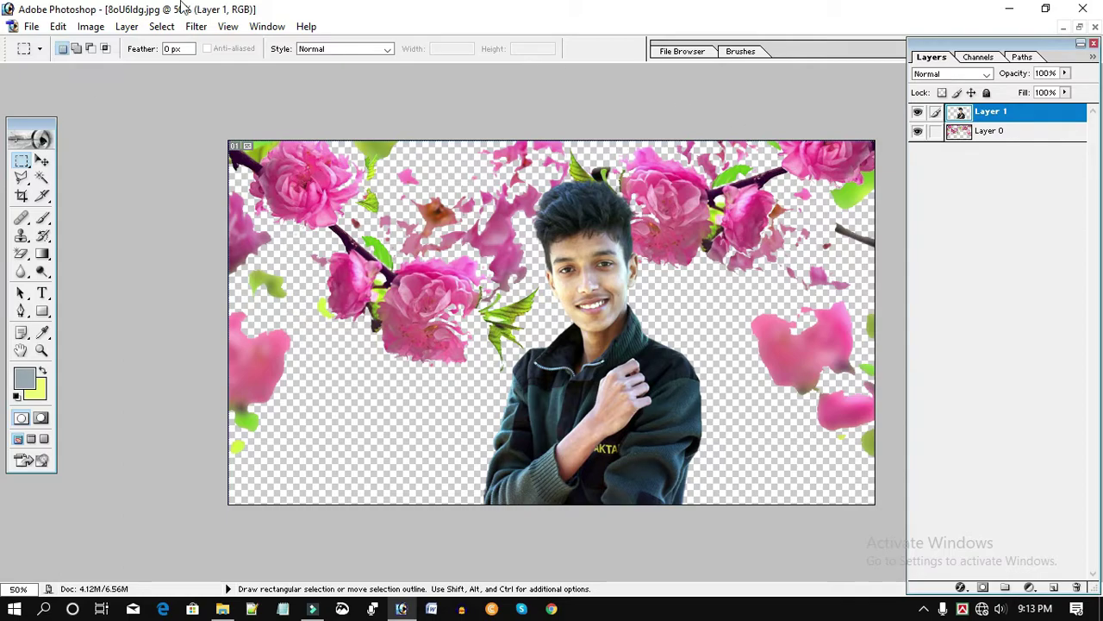